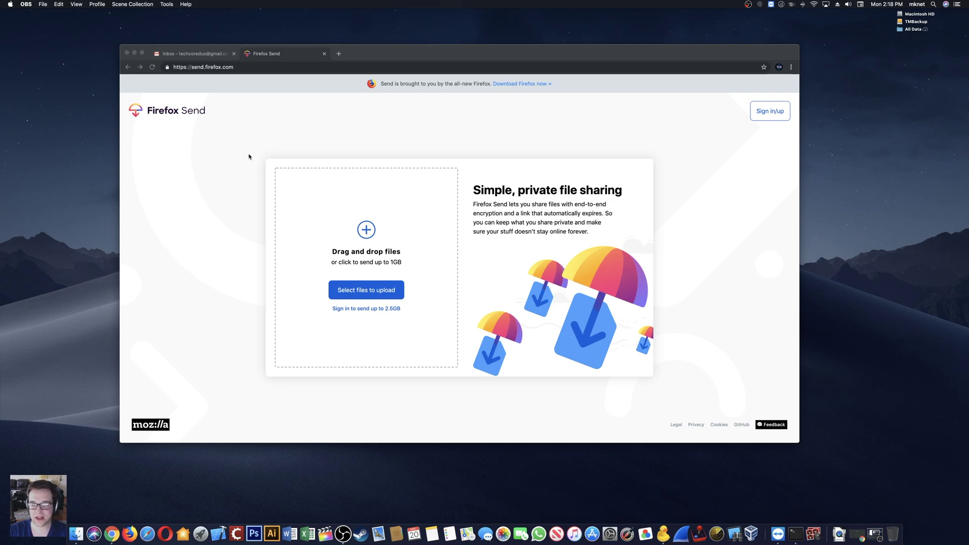
# Step: From Finder's Downloads folder, add the 65.9MB 11.51.42-11.53.56 mp4 video to Firefox Send
pyautogui.click(196, 53)
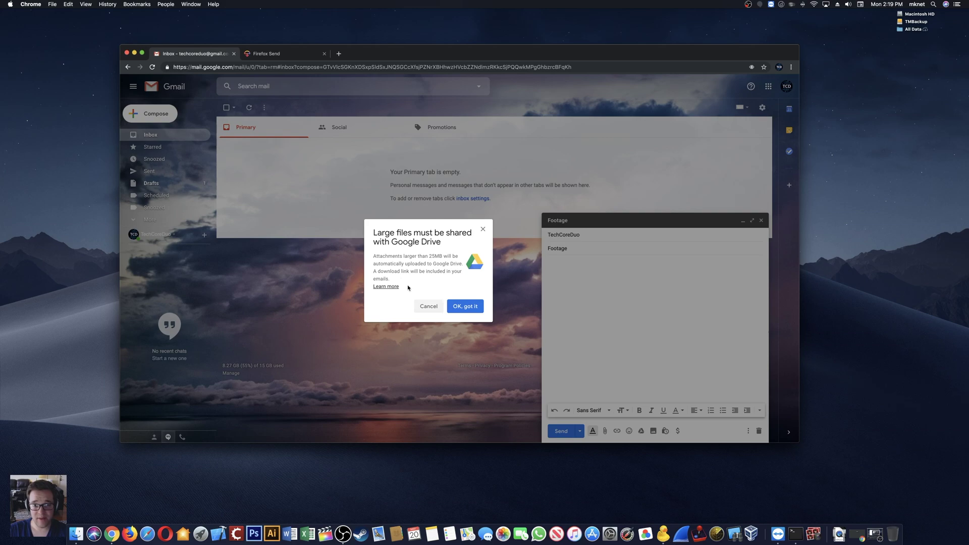
pyautogui.click(273, 53)
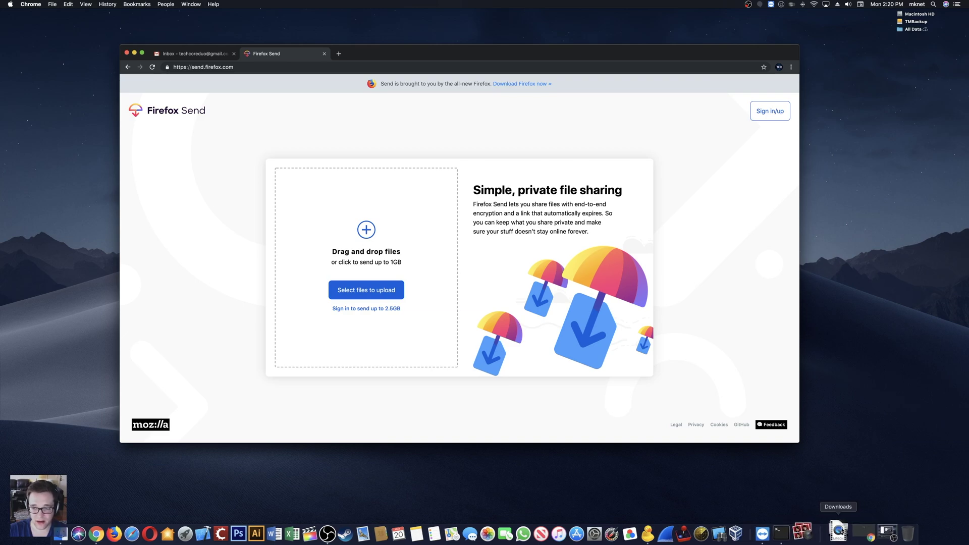
pyautogui.click(838, 530)
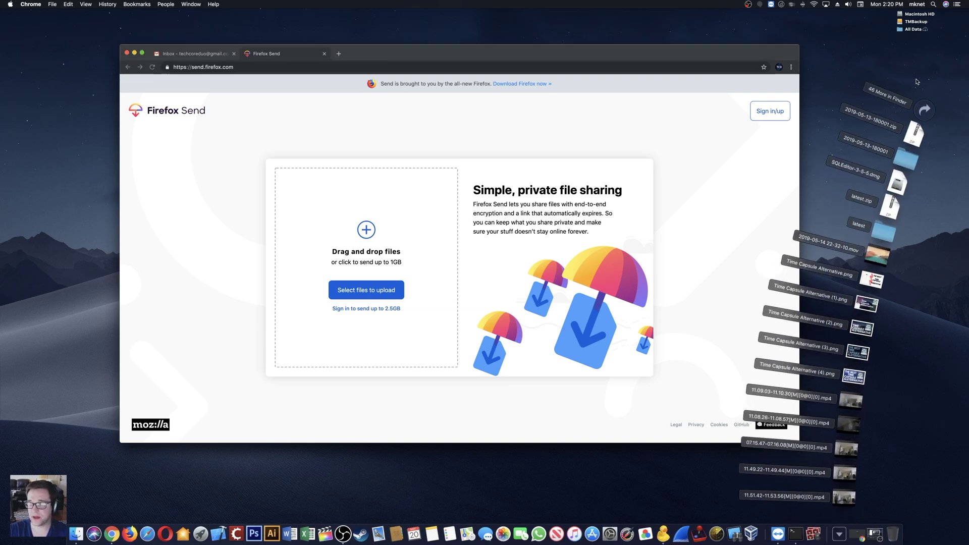
pyautogui.click(926, 113)
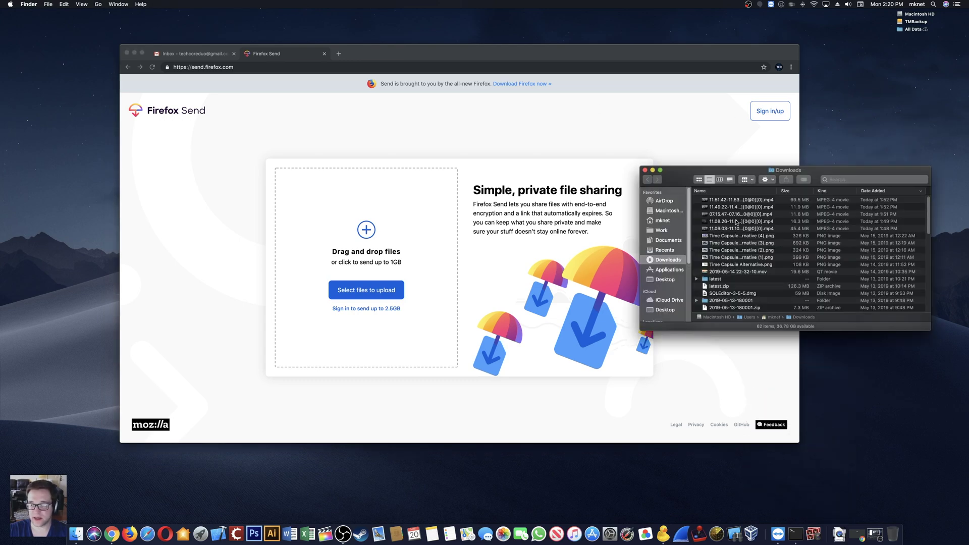
pyautogui.moveTo(741, 202); pyautogui.dragTo(359, 231)
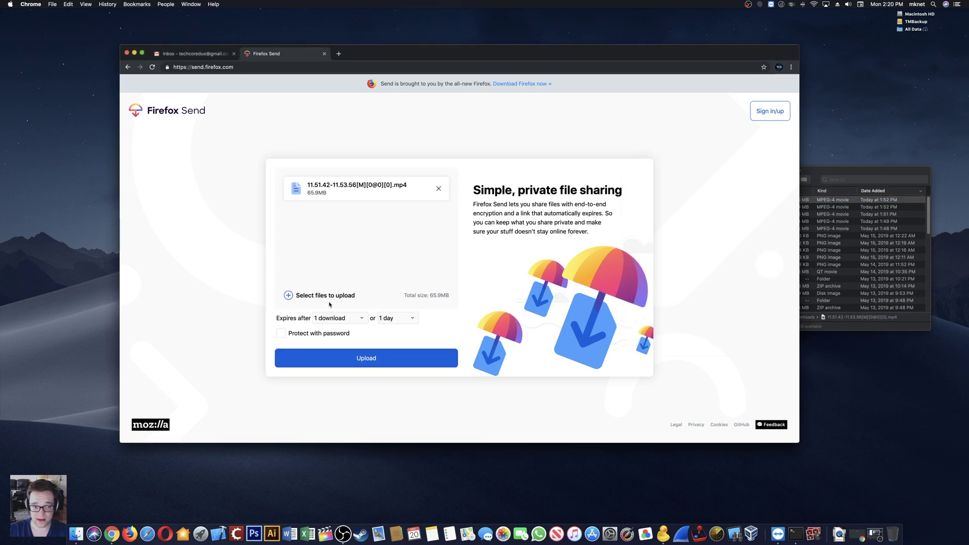
pyautogui.click(362, 324)
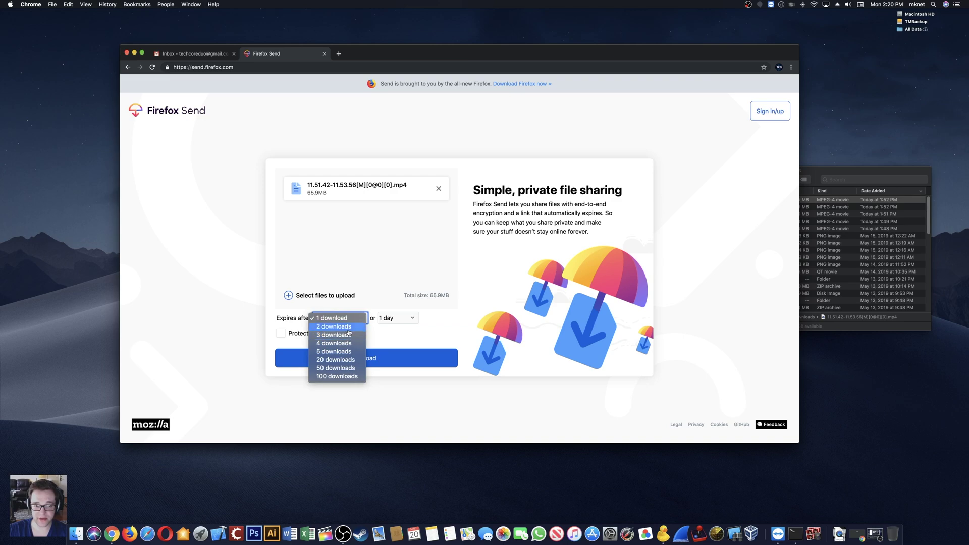
pyautogui.click(385, 330)
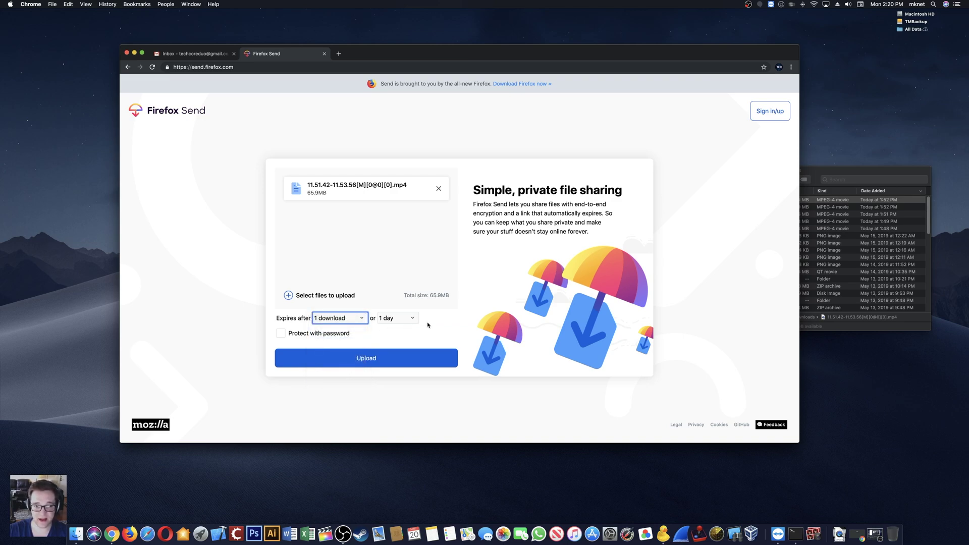
pyautogui.click(414, 321)
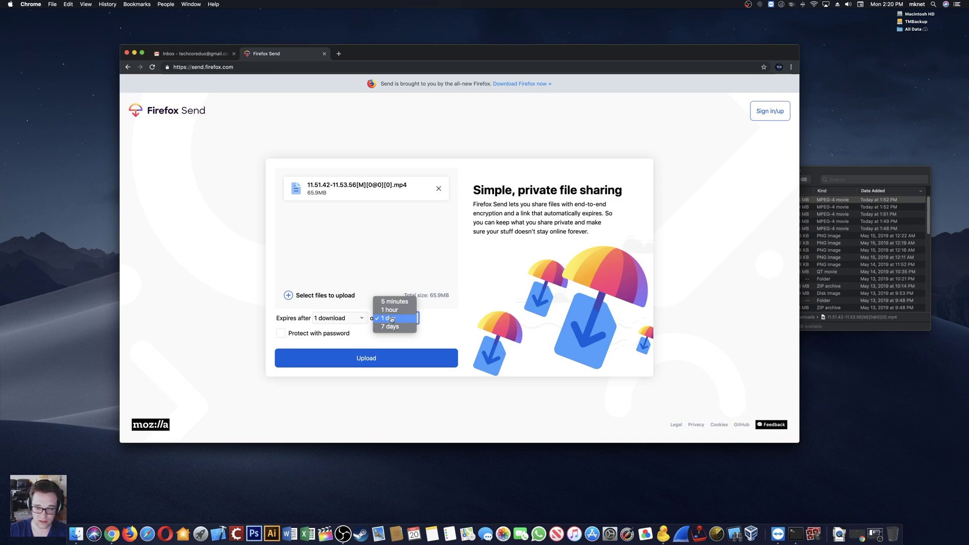
pyautogui.click(392, 319)
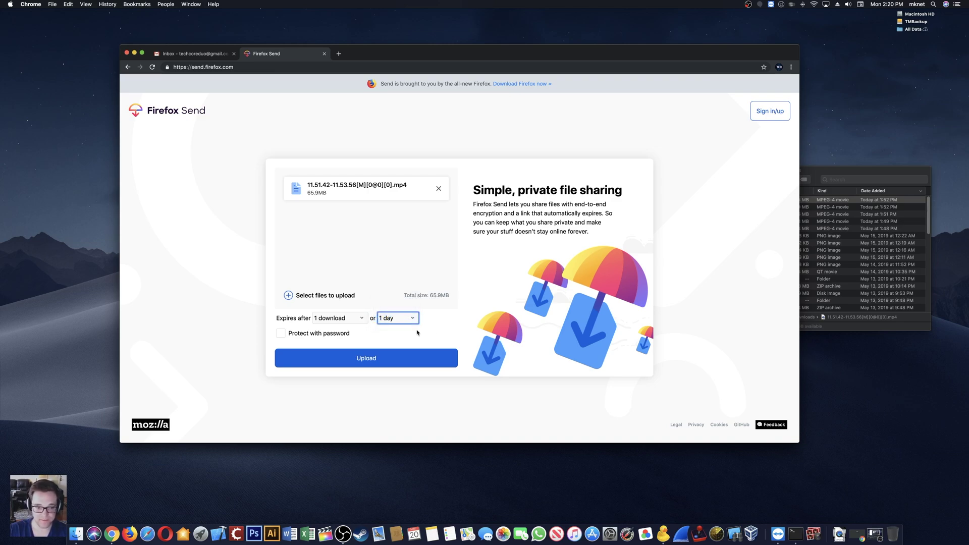
# Step: Protect the video with a password, upload it, and copy its share link
pyautogui.click(281, 335)
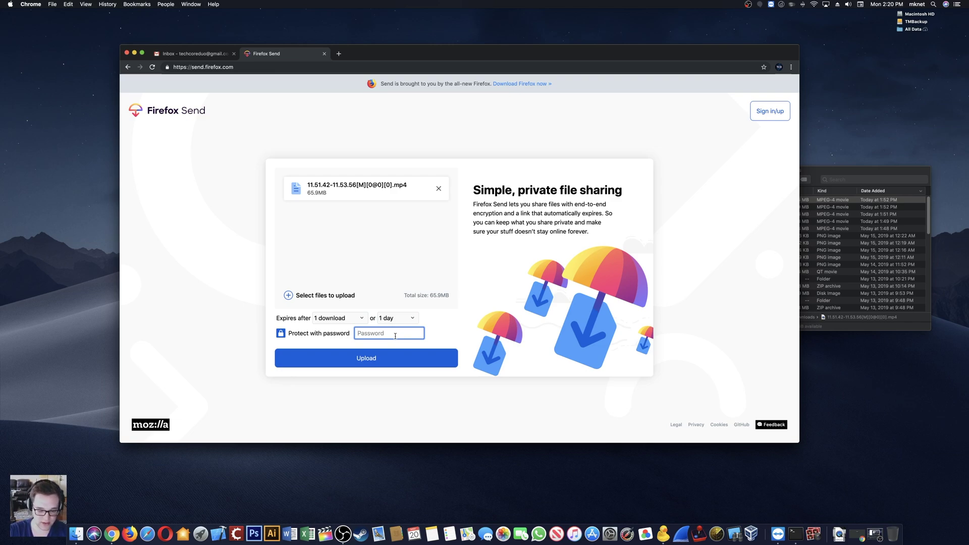
pyautogui.write('12345')
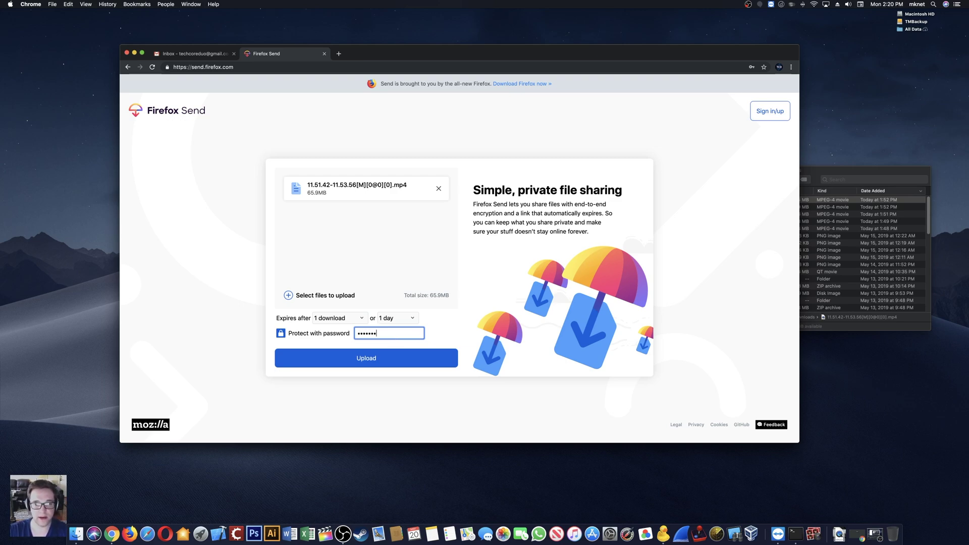
pyautogui.click(396, 364)
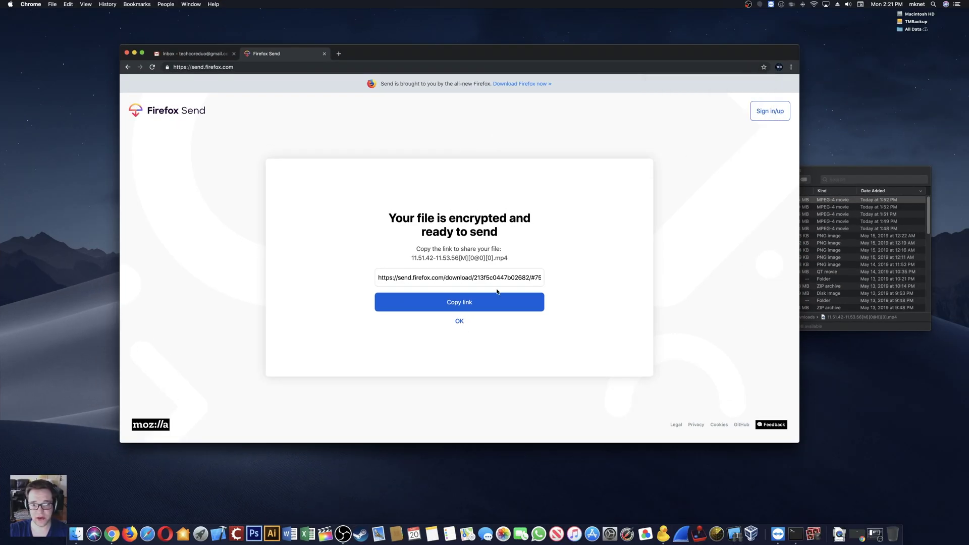
pyautogui.click(464, 302)
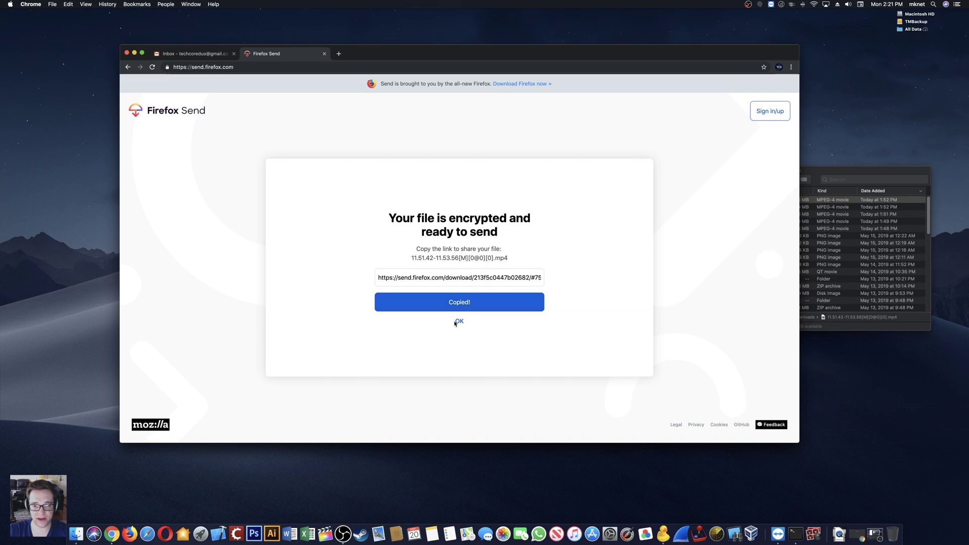
pyautogui.click(457, 322)
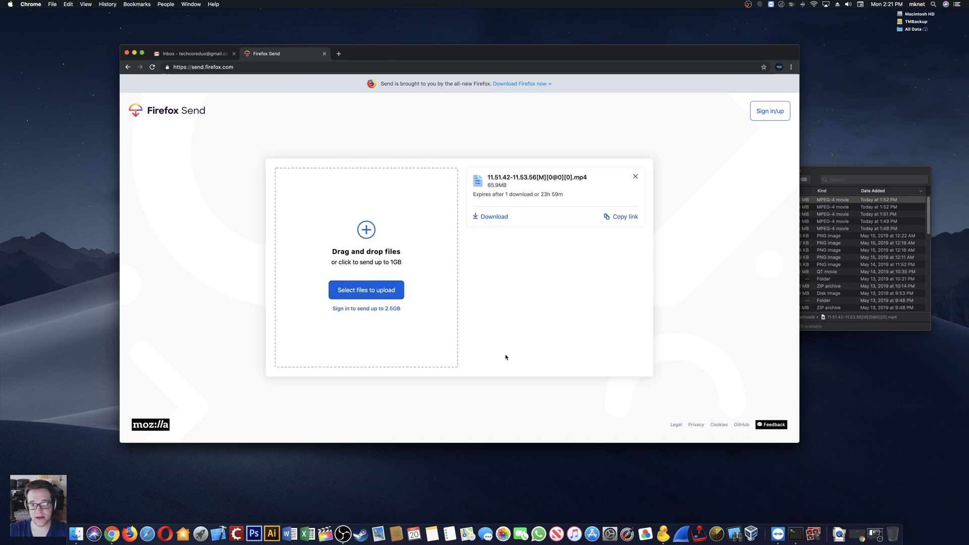
# Step: Back in the Gmail draft, skip Google Drive sharing and paste the Firefox Send link into the body
pyautogui.click(198, 54)
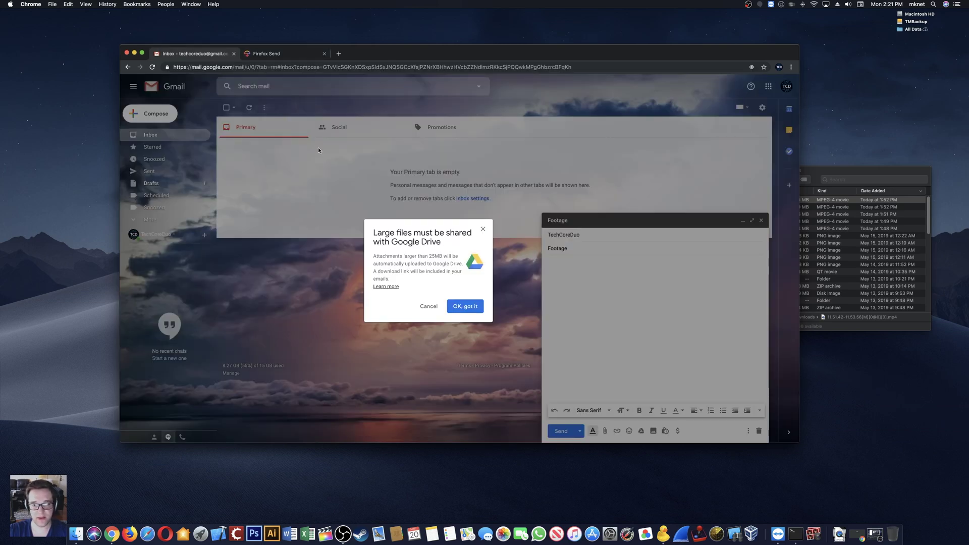
pyautogui.click(426, 307)
pyautogui.rightClick(598, 264)
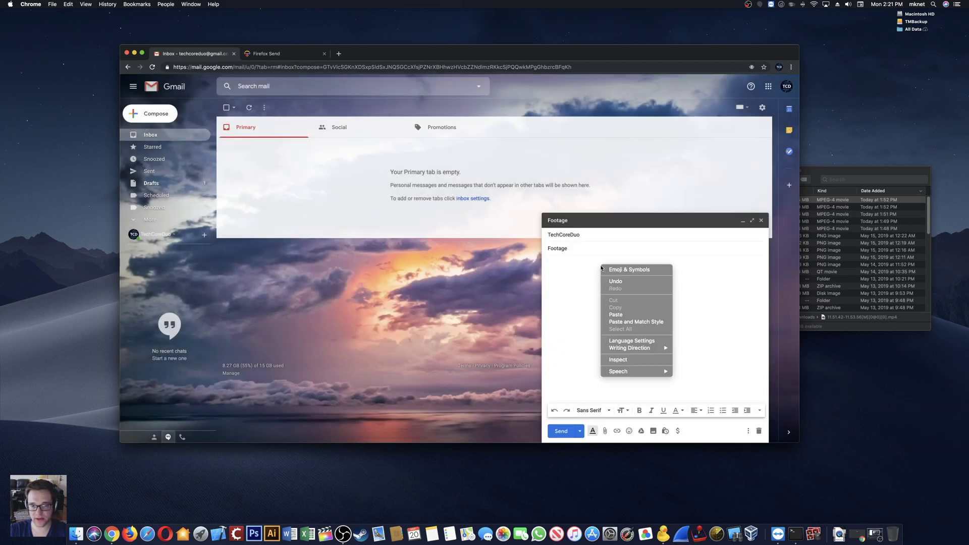
pyautogui.click(579, 314)
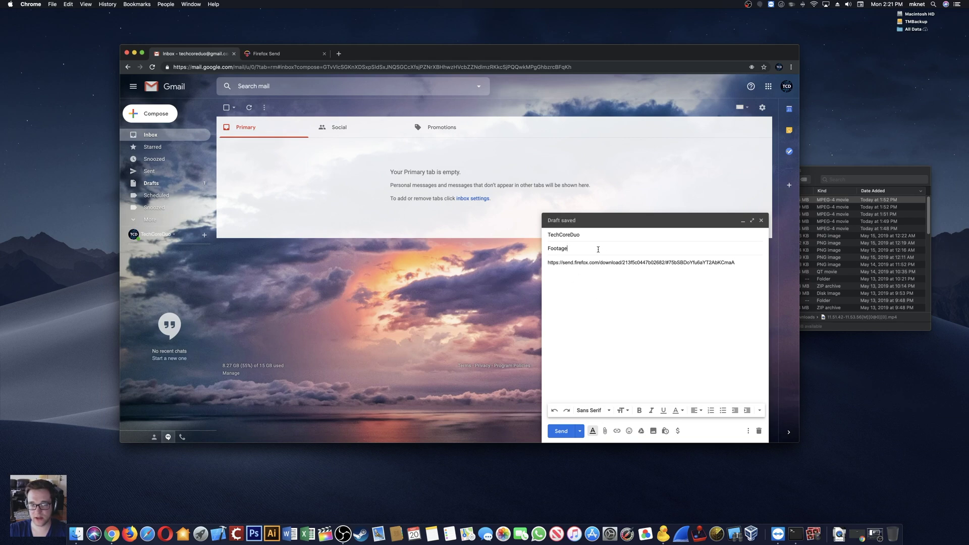
# Step: Complete the subject 'Footage Test Send With Firefox', send the email, and open the received message
pyautogui.write('Test Send With ')
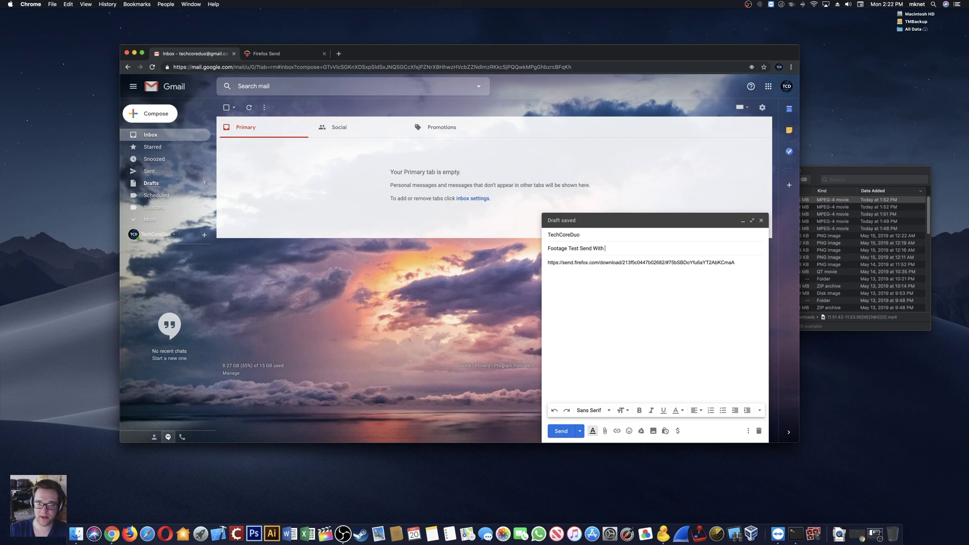
pyautogui.write('FireF')
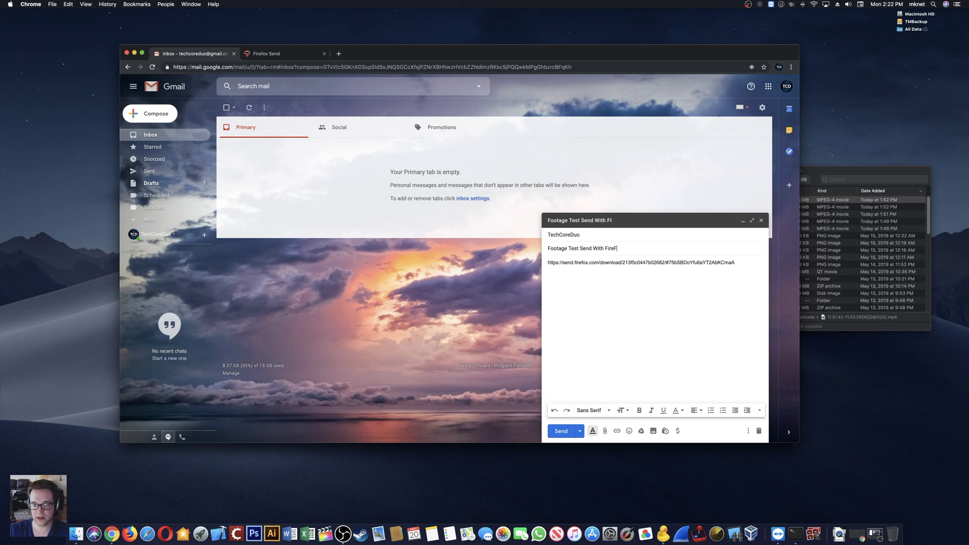
pyautogui.write('ox')
pyautogui.press('BackSpace')
pyautogui.press('BackSpace')
pyautogui.press('BackSpace')
pyautogui.write('fox')
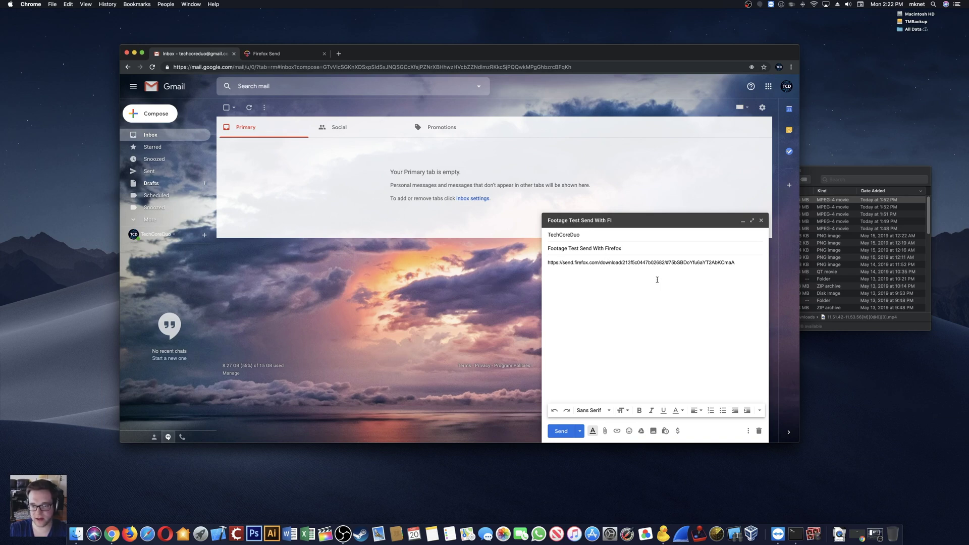
pyautogui.click(666, 300)
pyautogui.click(561, 432)
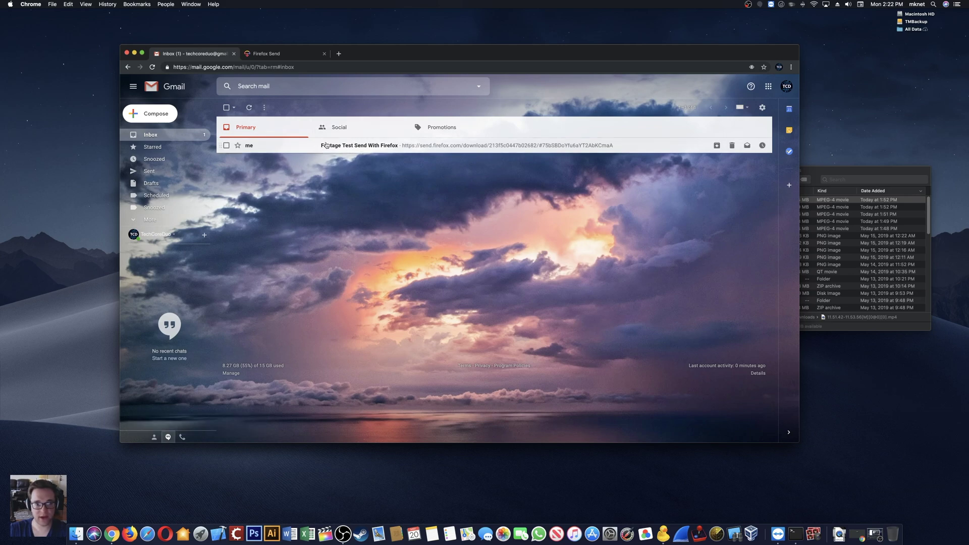
pyautogui.click(344, 146)
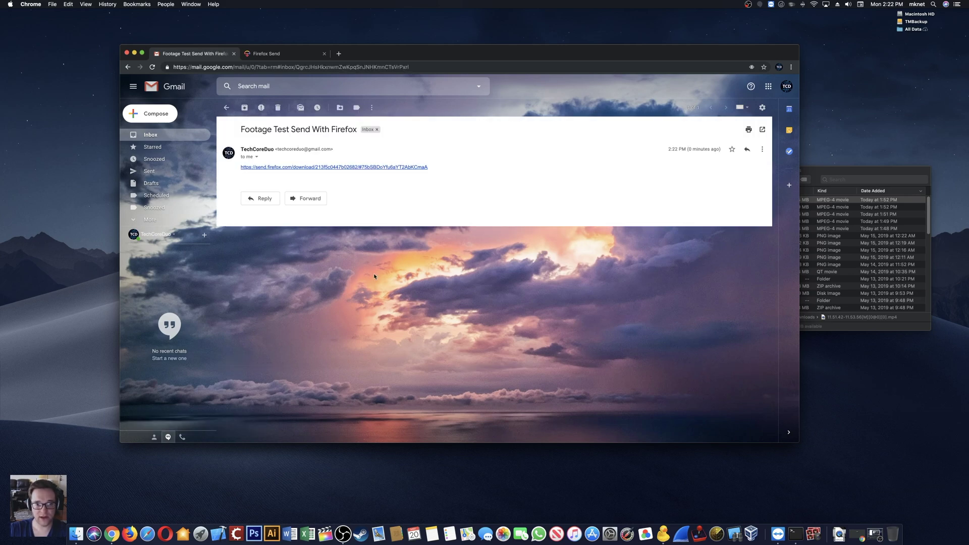
# Step: Open the emailed link, unlock it with the password, and download the 11.51.42 video
pyautogui.click(280, 167)
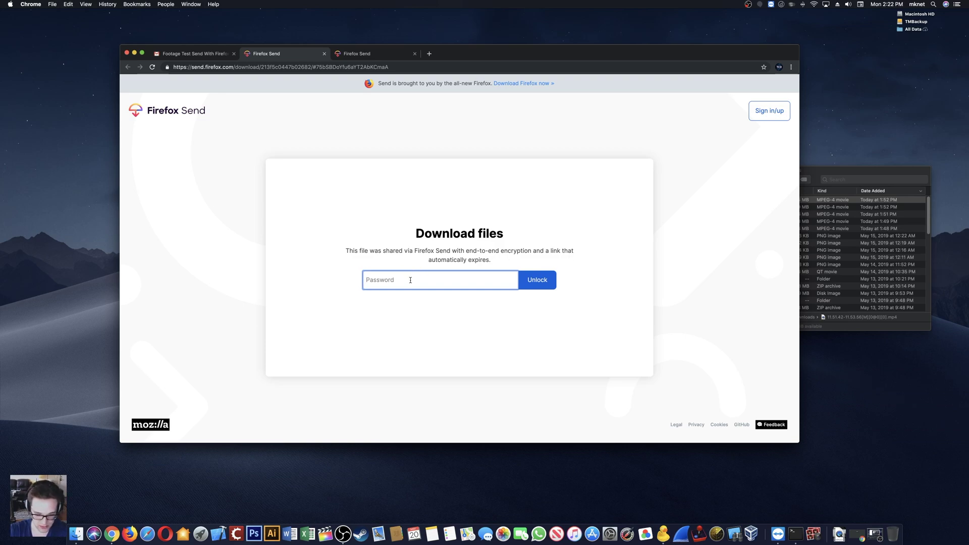
pyautogui.write('•••••')
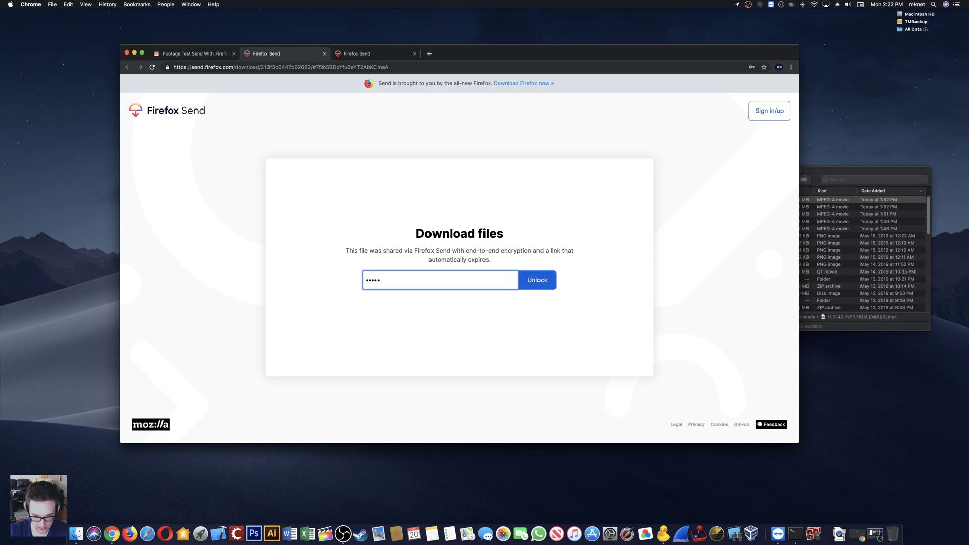
pyautogui.click(547, 286)
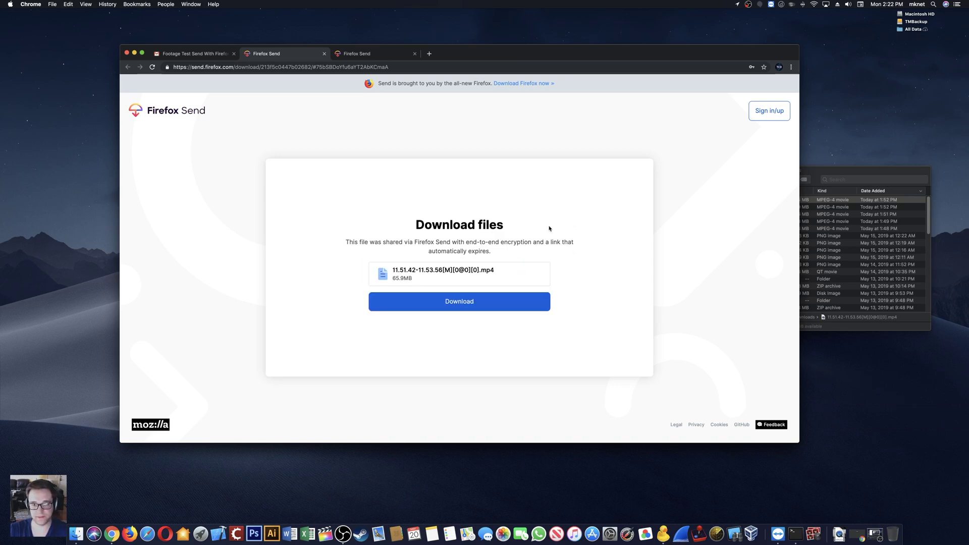
pyautogui.click(449, 300)
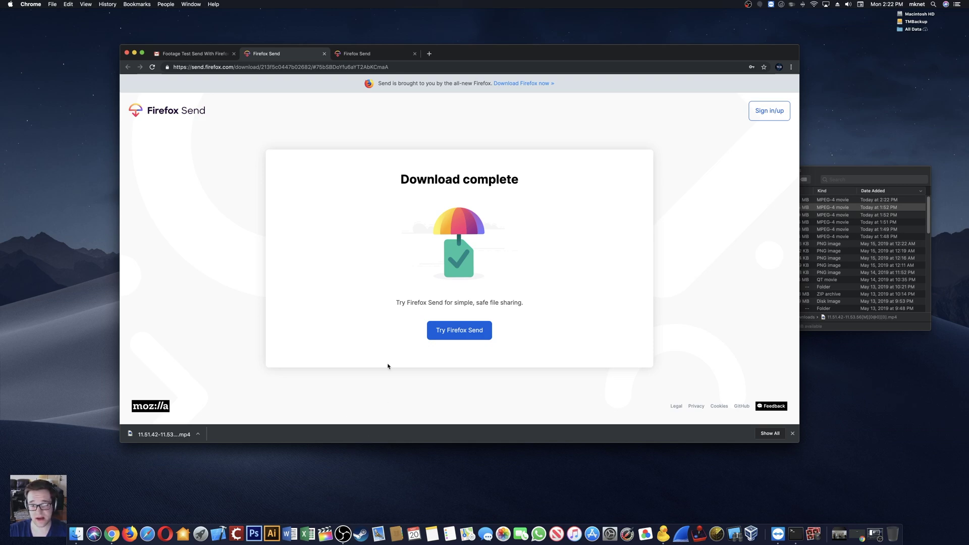
pyautogui.click(198, 434)
pyautogui.click(385, 442)
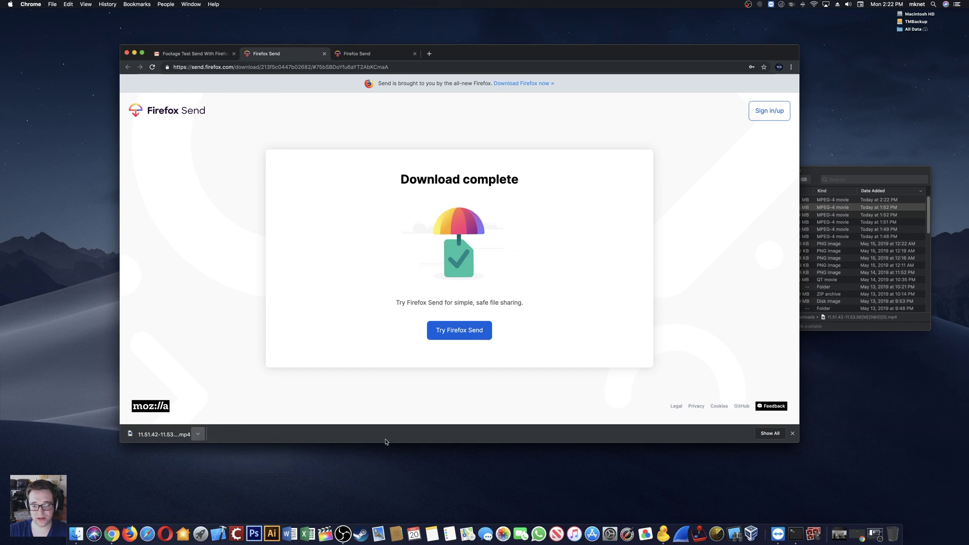